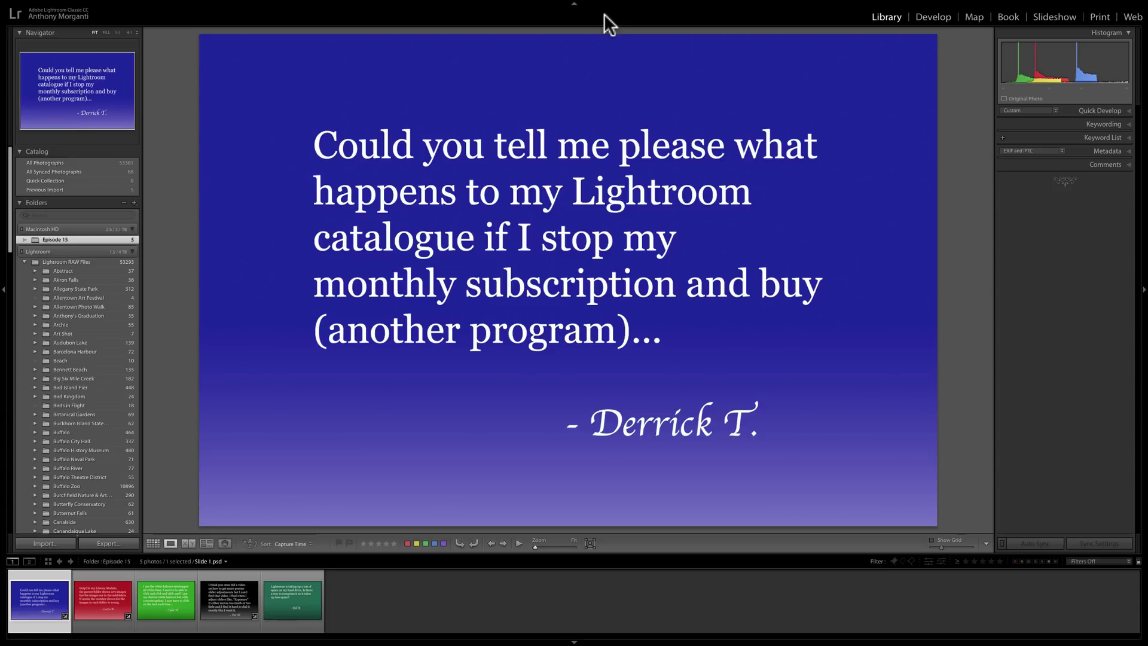
# Step: Show the red slide about a parent folder showing zero images in Loupe view
pyautogui.click(91, 591)
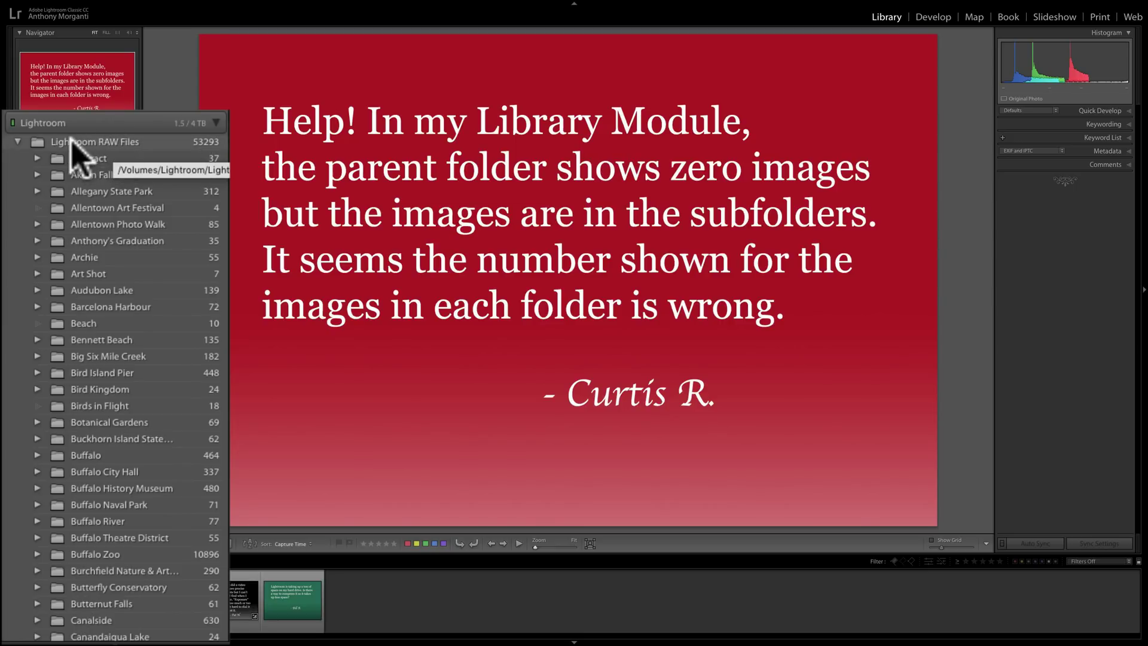
# Step: Select the Lightroom RAW Files parent folder to list its subfolders' 53293 images
pyautogui.click(71, 142)
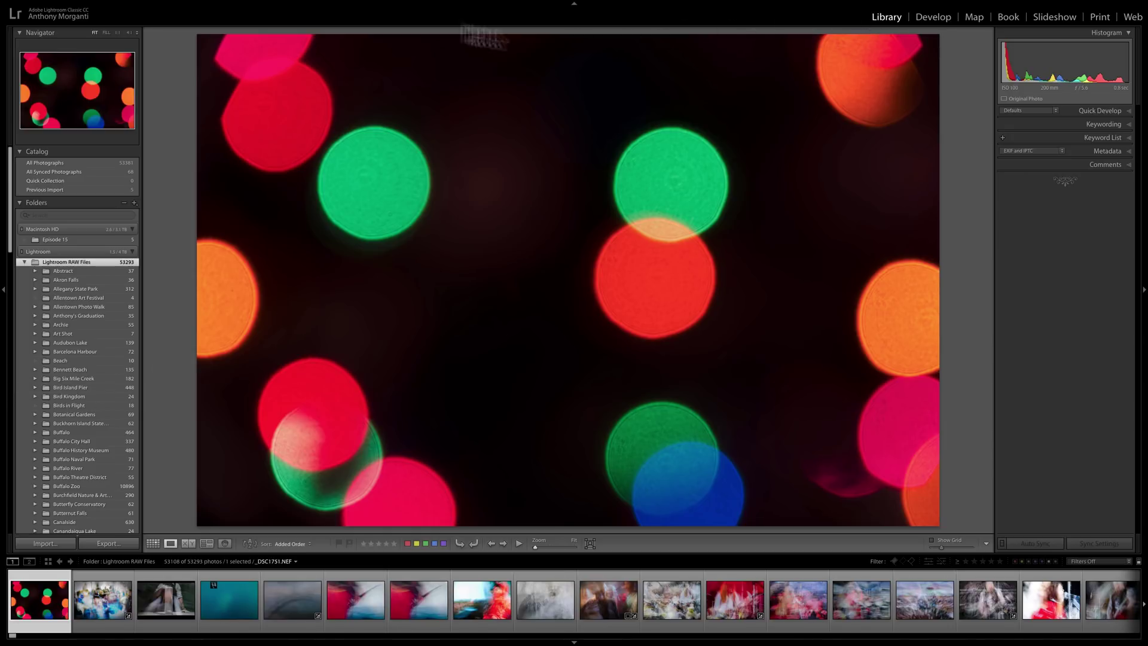
pyautogui.moveTo(157, 5)
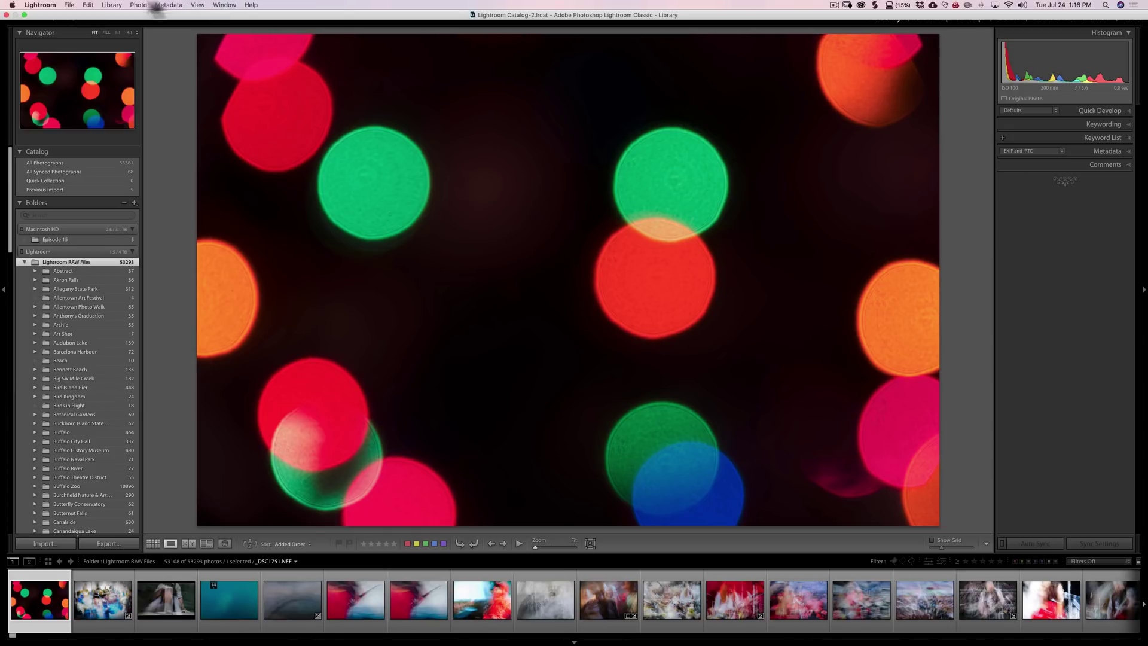
pyautogui.click(112, 5)
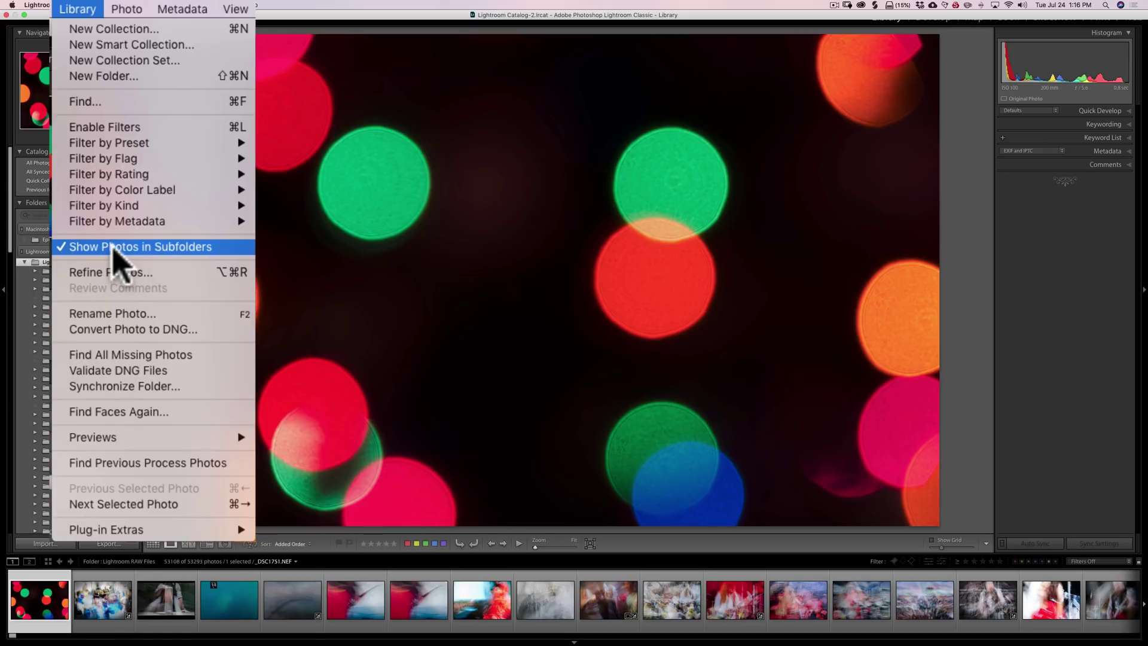
pyautogui.click(113, 247)
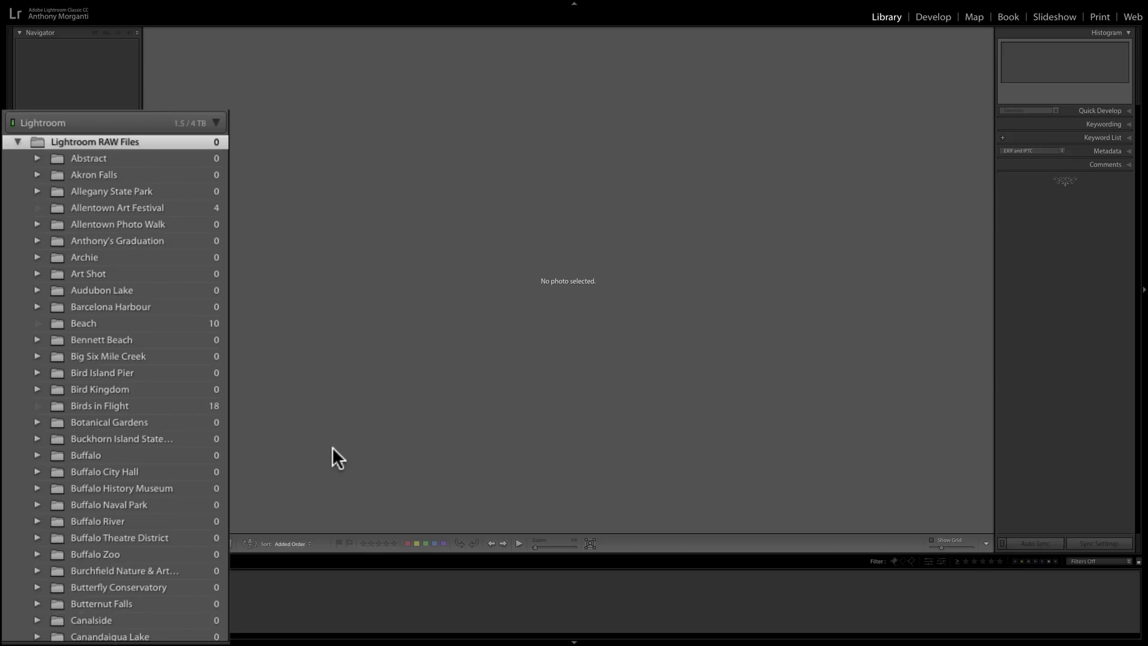
pyautogui.click(143, 5)
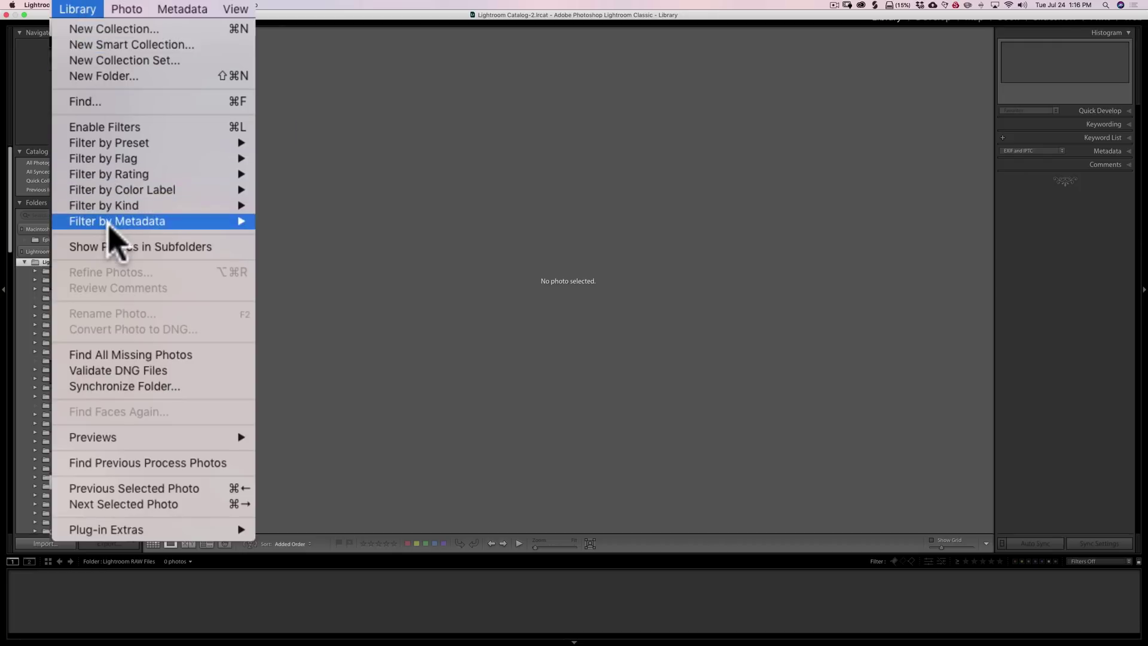
pyautogui.click(159, 247)
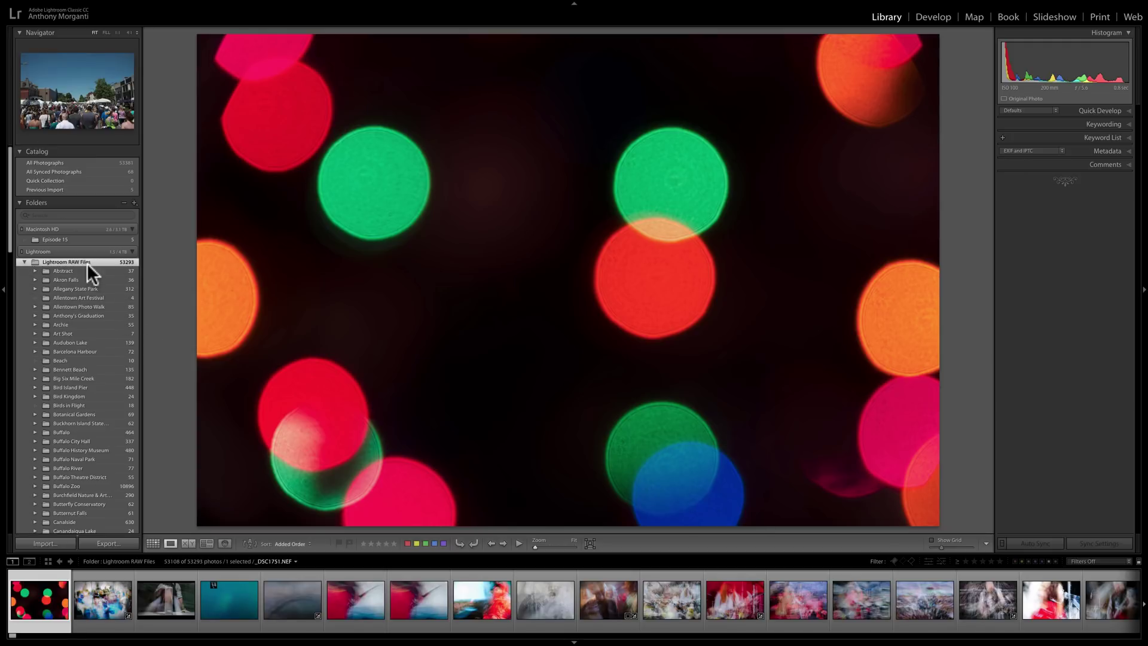
# Step: Open the Episode 15 folder and display the green white-balance eyedropper question slide
pyautogui.click(51, 239)
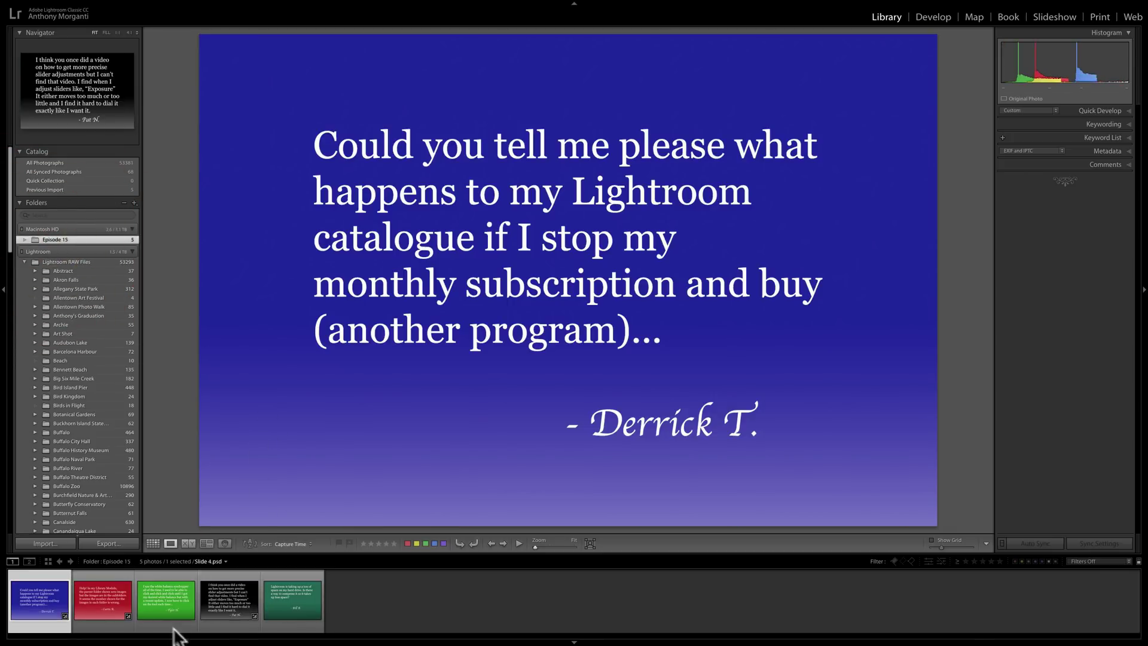
pyautogui.click(153, 606)
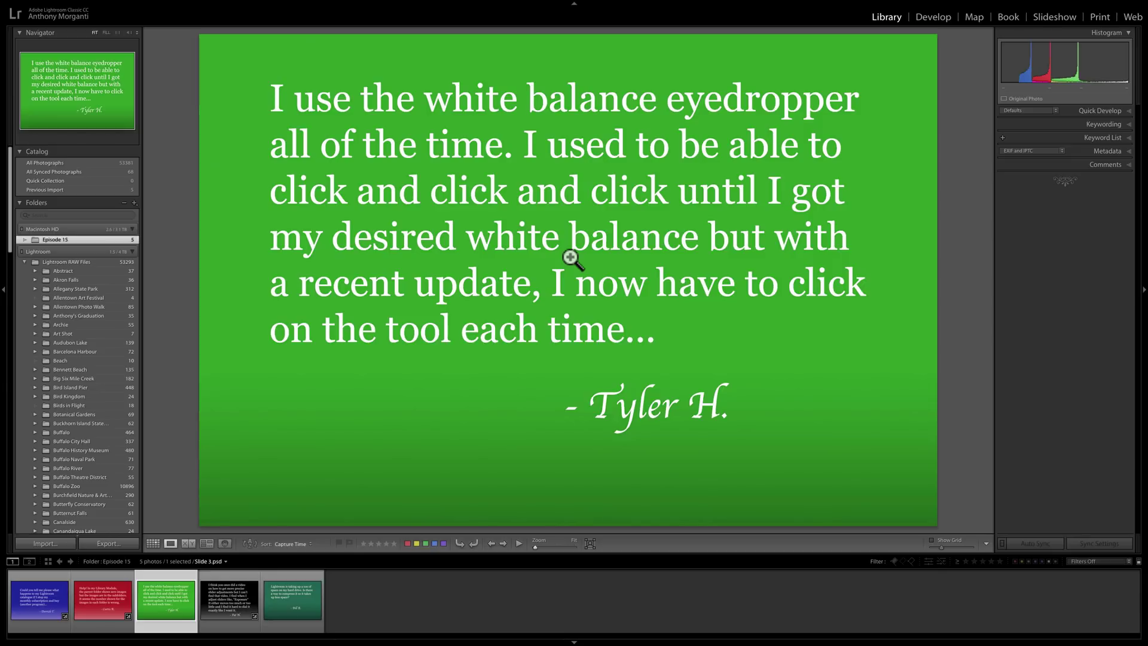
# Step: In Develop, resample the green slide with the WB eyedropper until it reads Temp +4, Tint +55
pyautogui.click(934, 14)
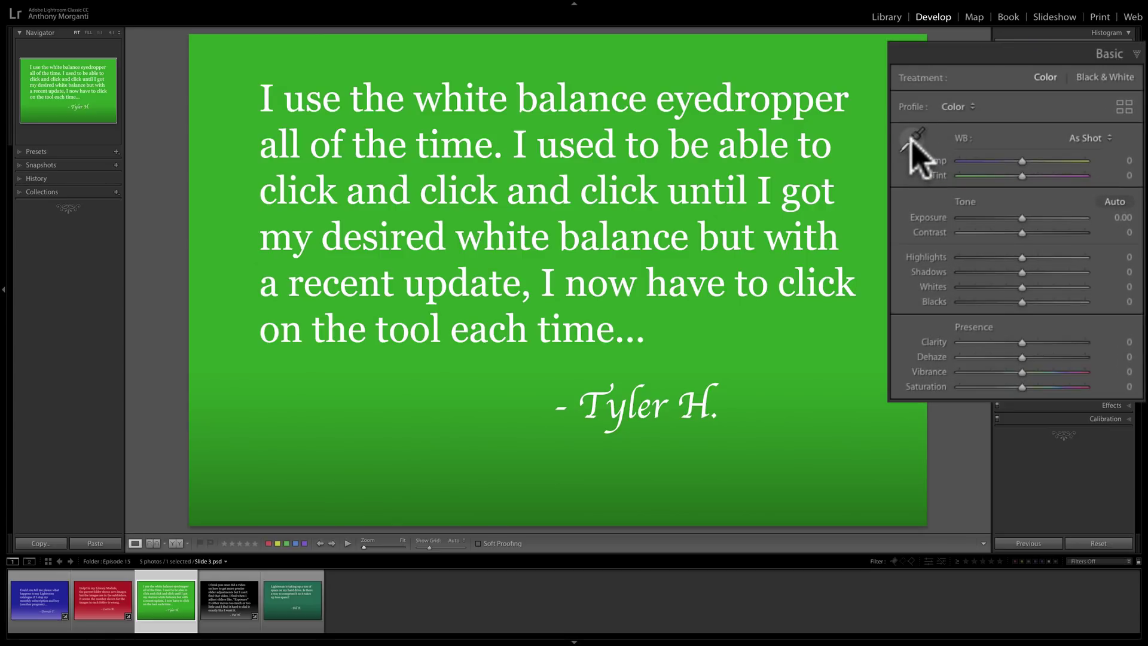
pyautogui.click(912, 144)
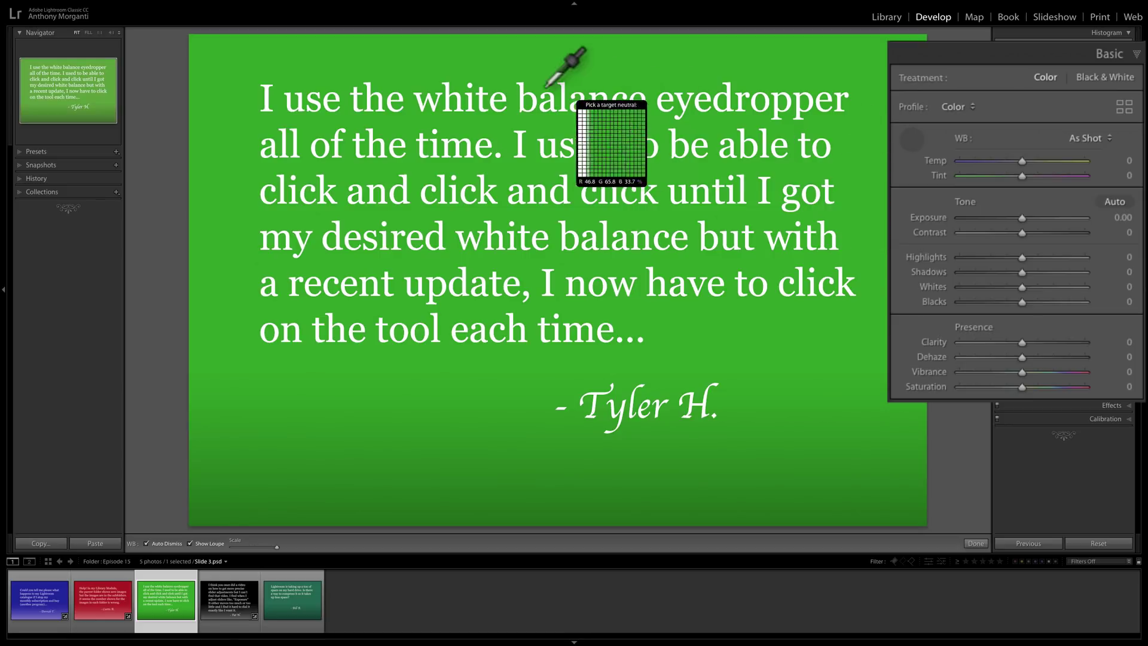
pyautogui.click(453, 65)
pyautogui.click(916, 141)
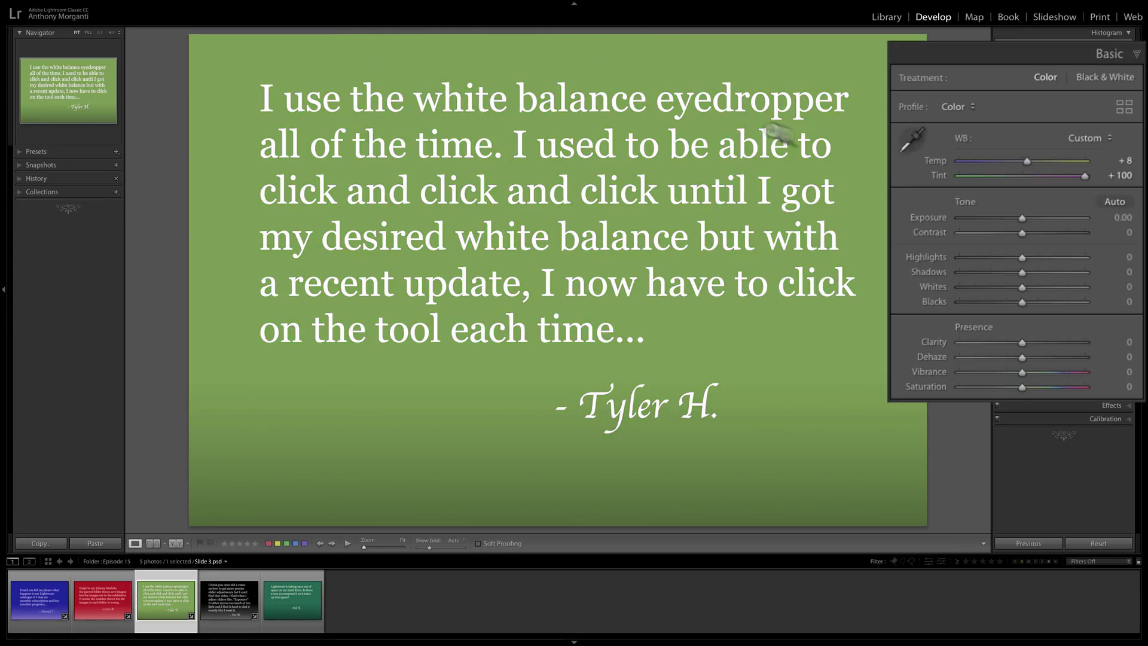
pyautogui.click(912, 141)
pyautogui.click(912, 139)
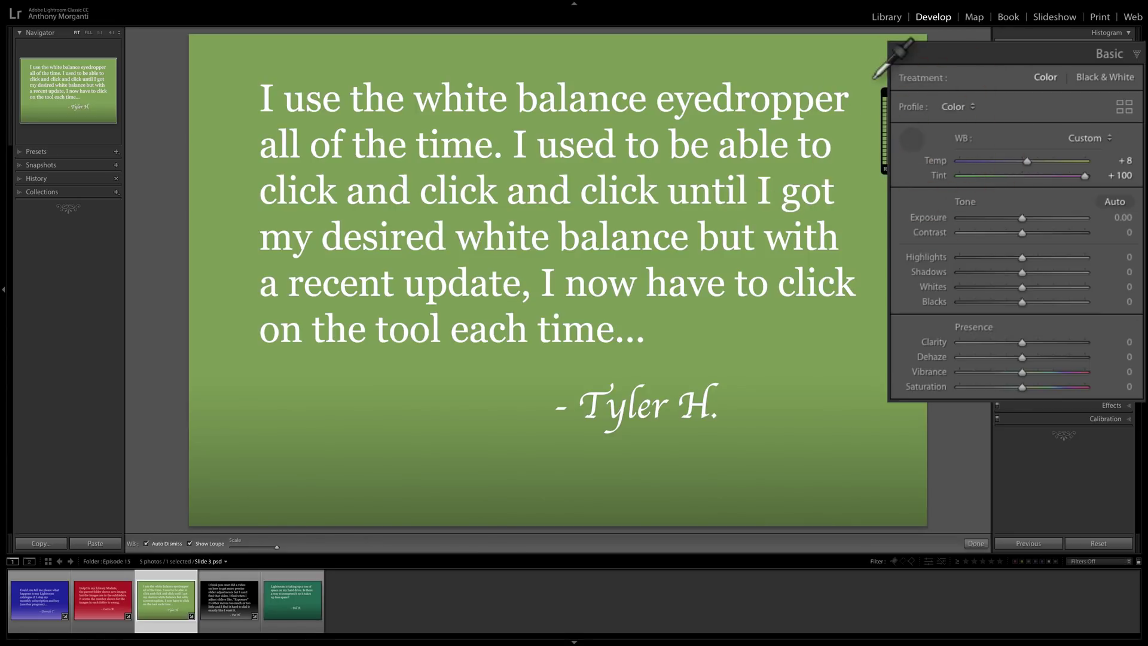
pyautogui.click(839, 100)
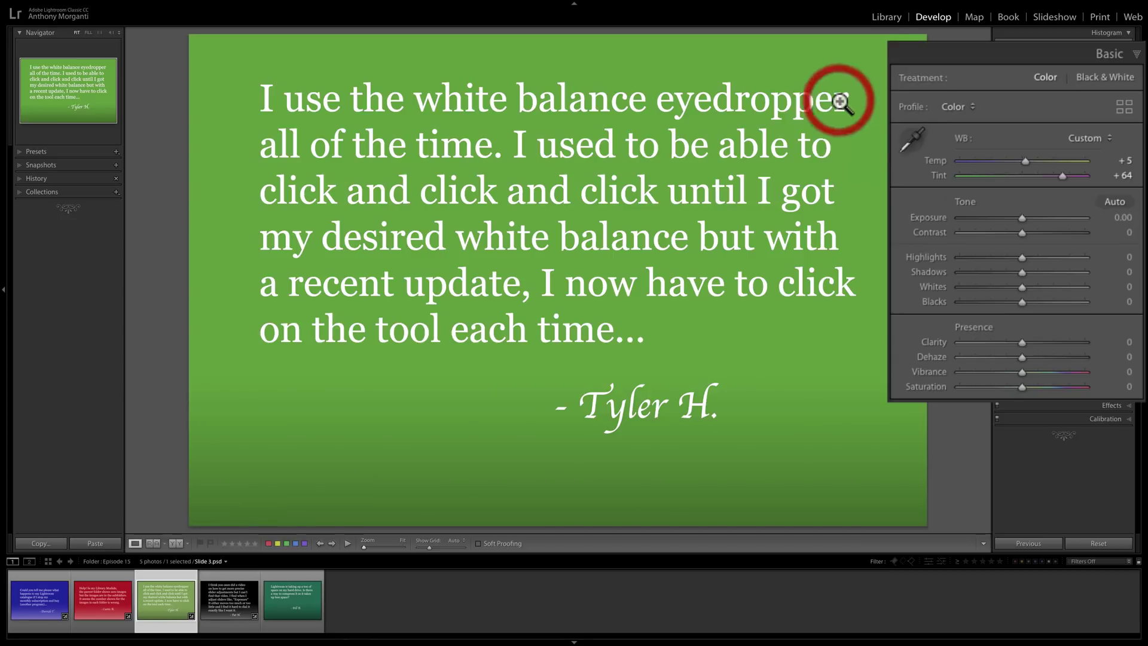
pyautogui.click(913, 140)
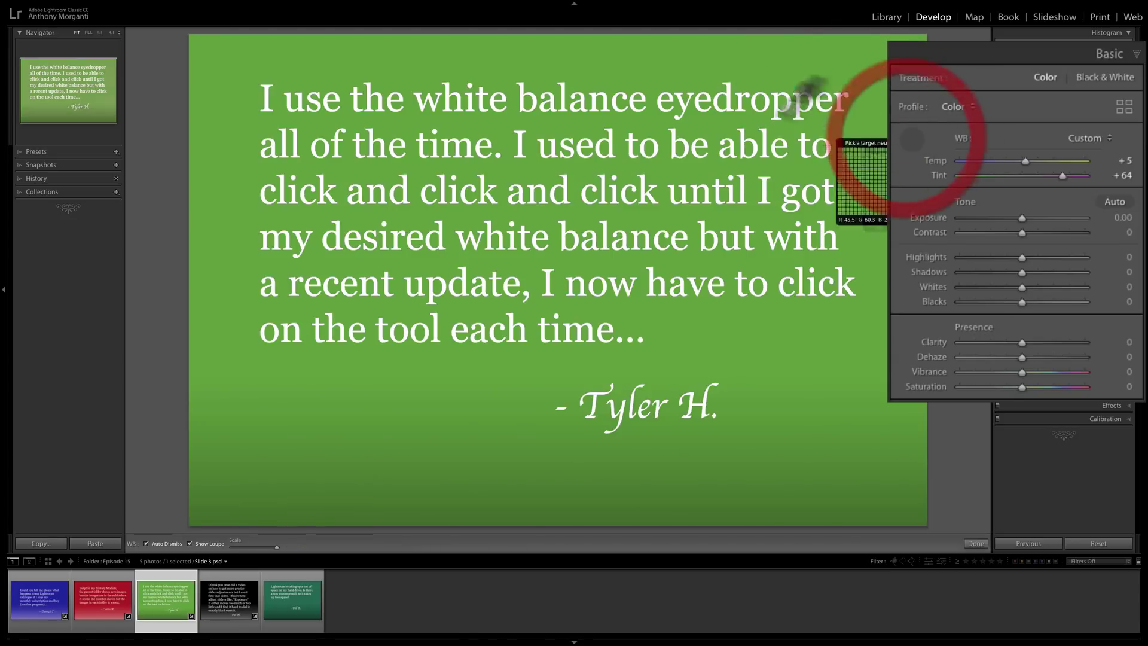
pyautogui.click(433, 73)
pyautogui.click(912, 139)
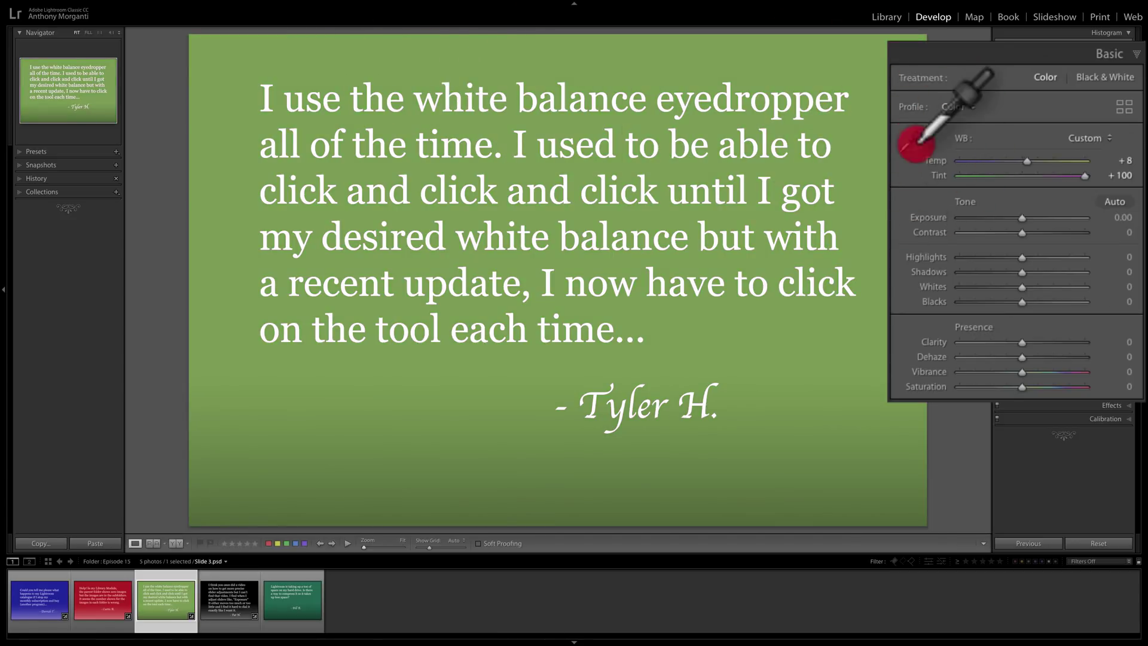
pyautogui.click(675, 242)
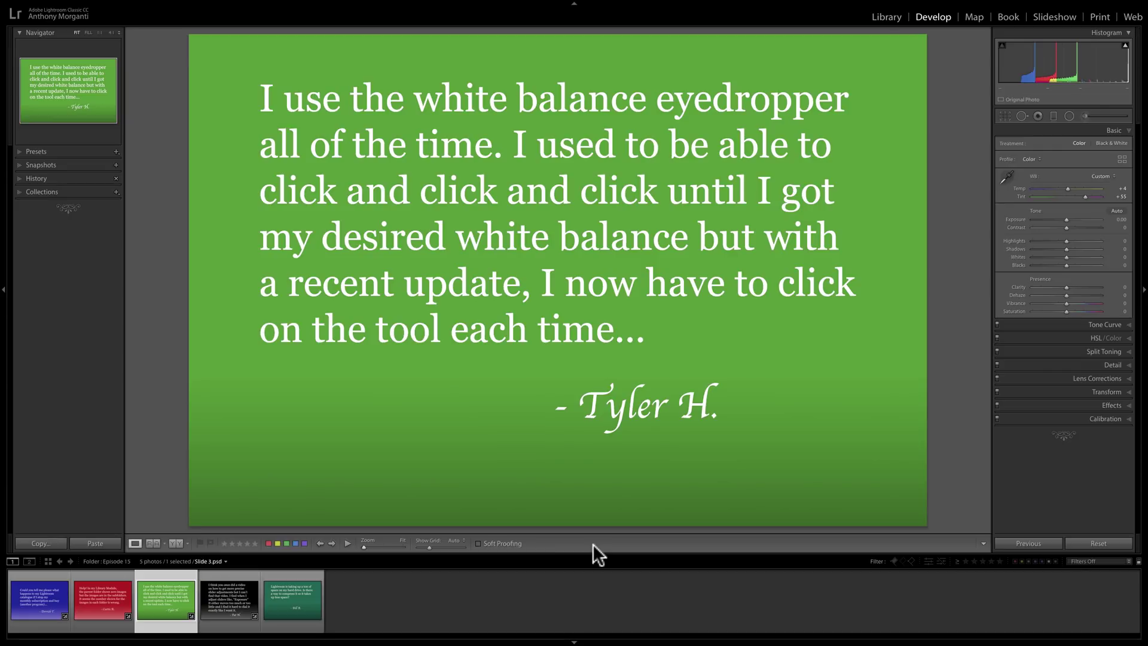
# Step: Toggle the toolbar off and on and activate the WB eyedropper, showing Auto Dismiss and Show Loupe
pyautogui.press('t')
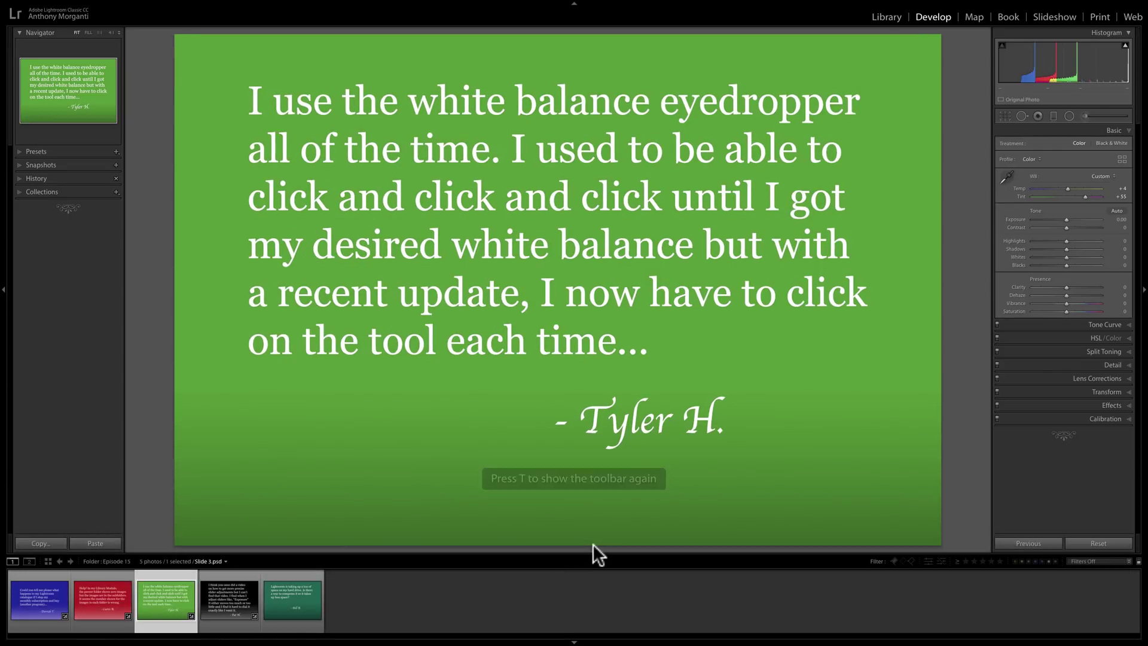
pyautogui.press('t')
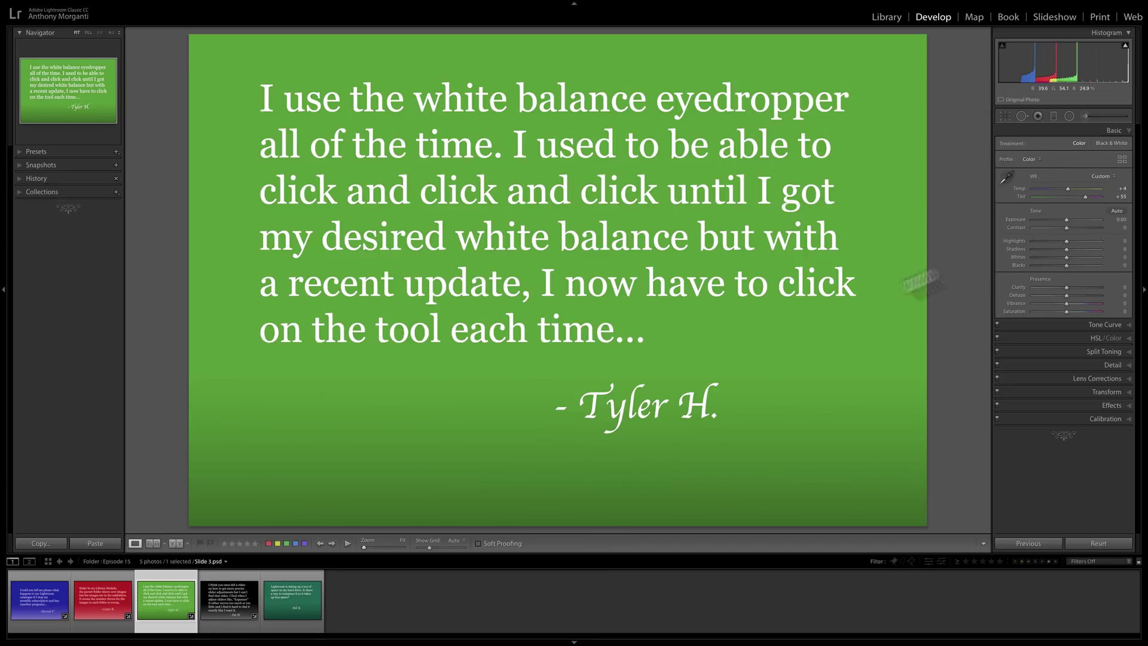
pyautogui.click(1007, 177)
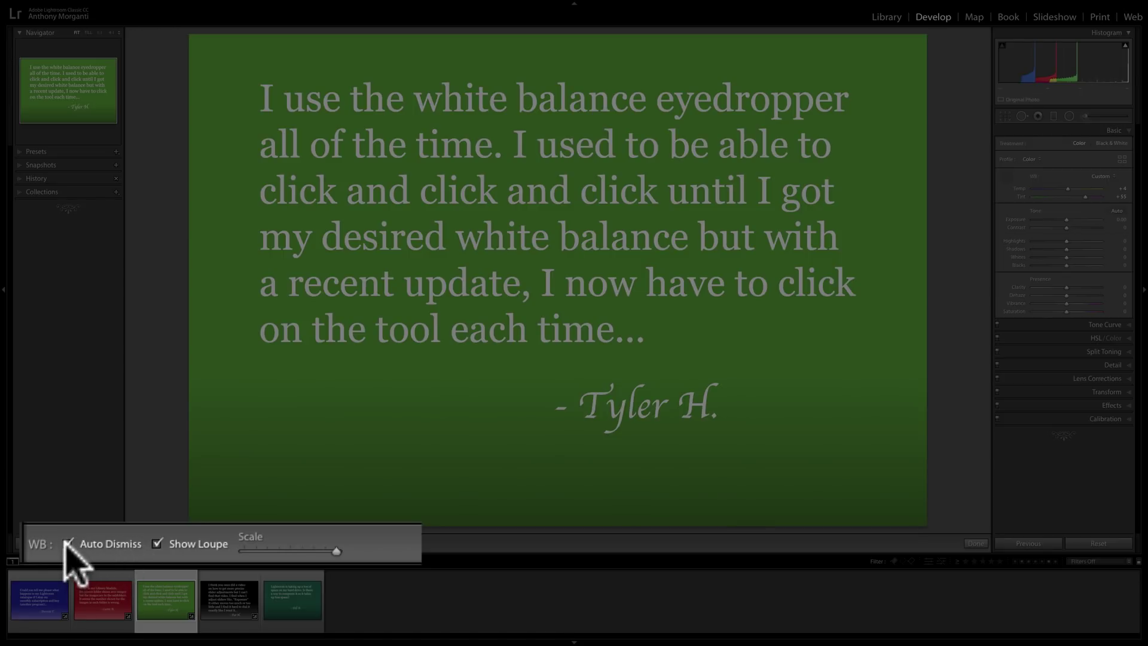
# Step: Turn off Auto Dismiss and resample white balance at five spots, ending at Temp +5, Tint +68
pyautogui.click(147, 544)
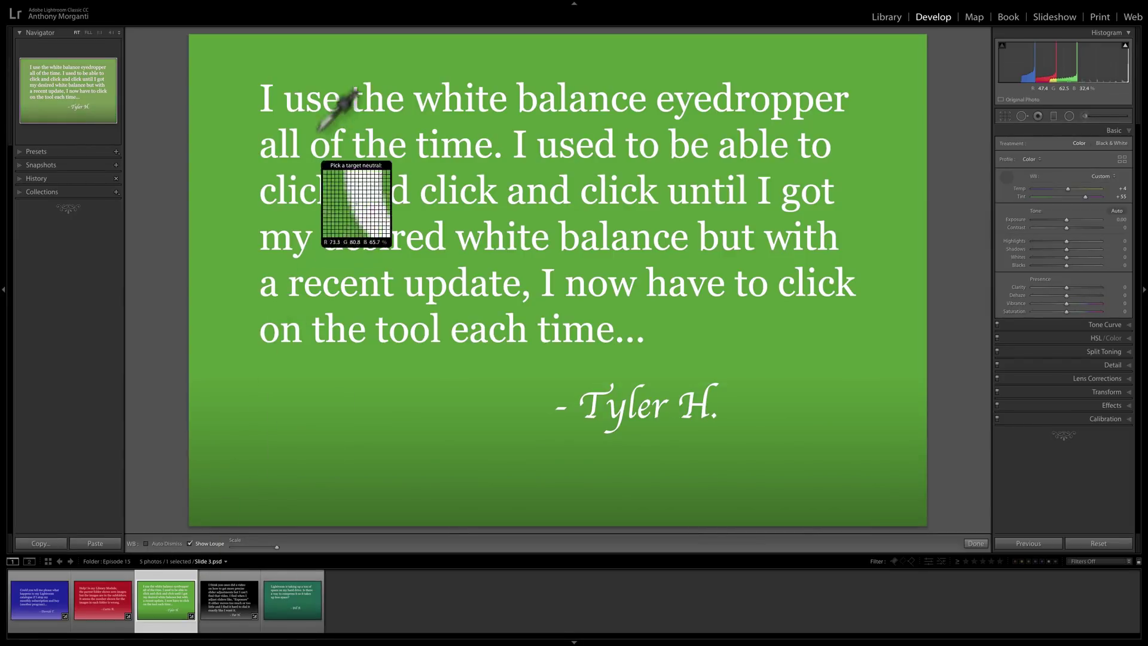
pyautogui.click(319, 67)
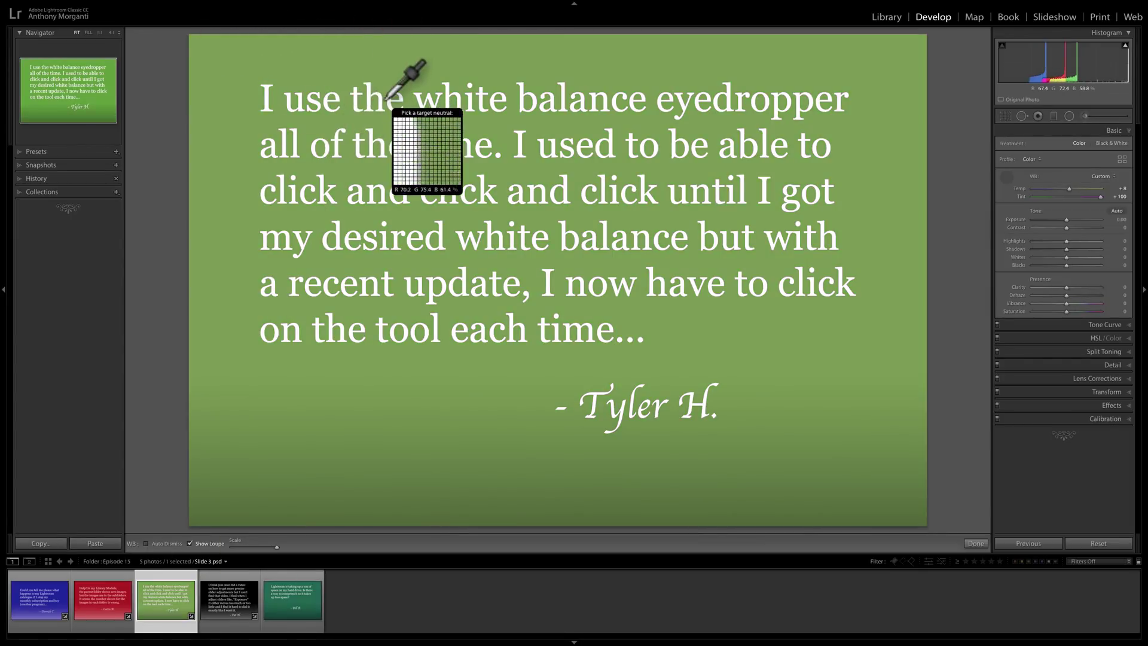
pyautogui.click(361, 72)
pyautogui.click(699, 77)
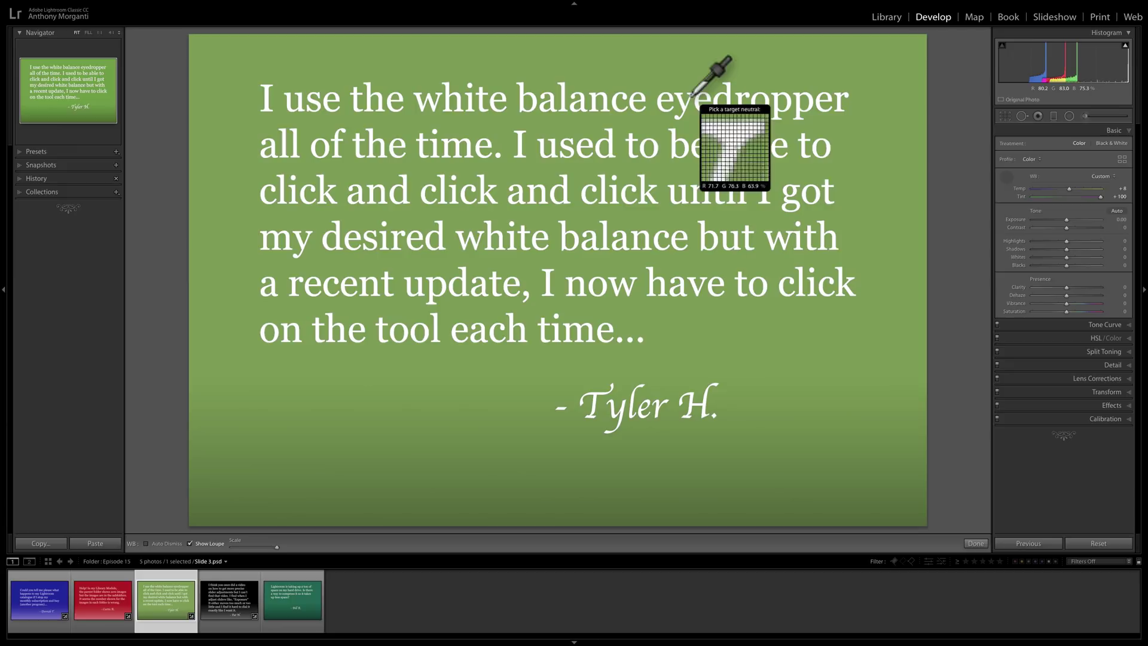
pyautogui.click(835, 452)
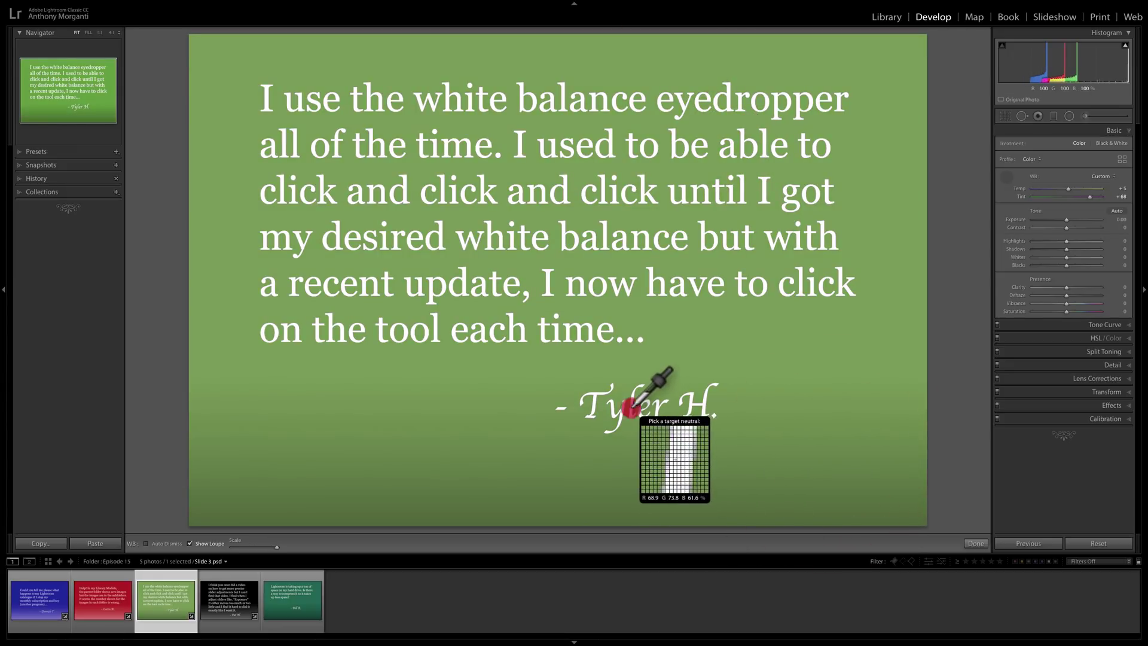
pyautogui.click(604, 419)
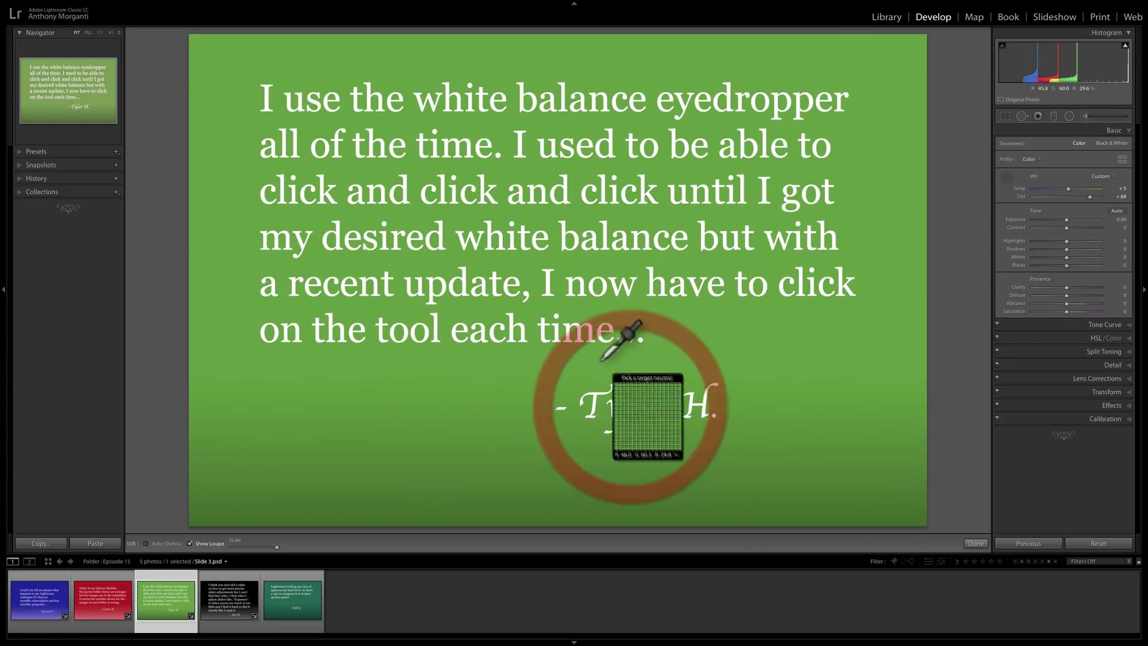
# Step: Put the eyedropper away, hide the toolbar, and select the black slider-precision question slide
pyautogui.click(1007, 179)
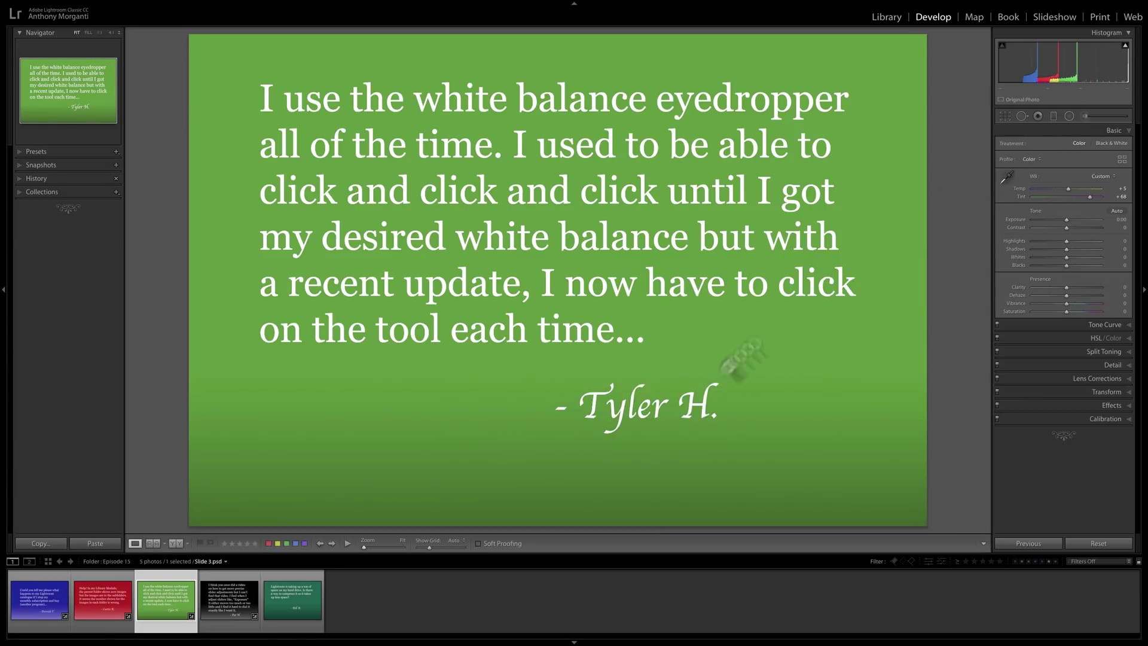
pyautogui.click(1005, 179)
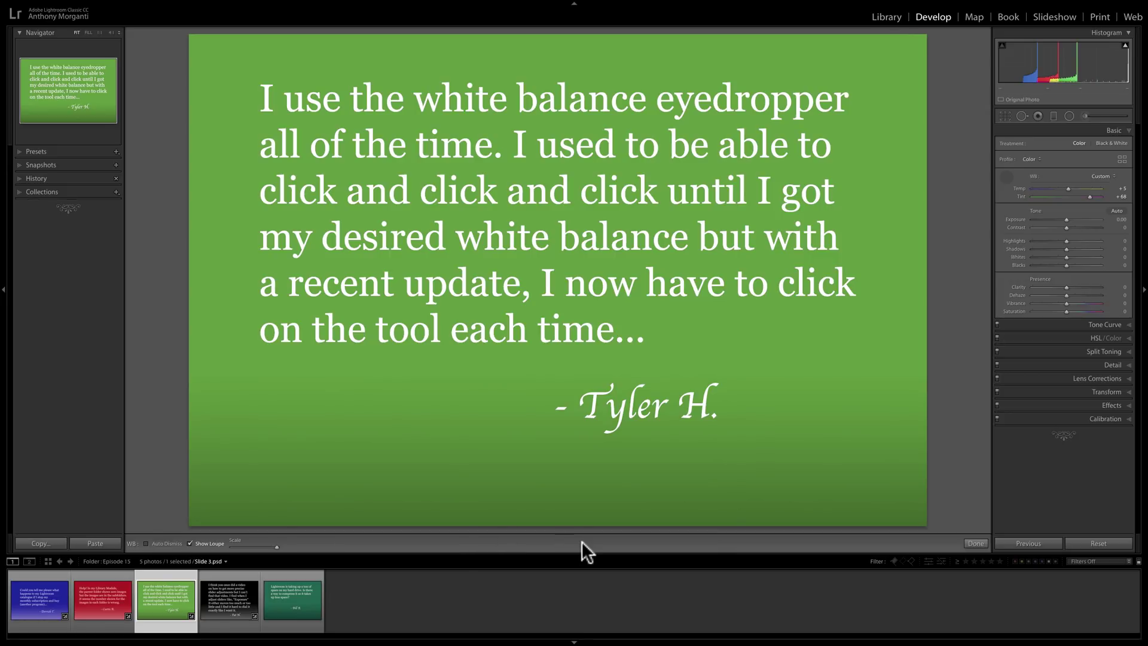
pyautogui.press('t')
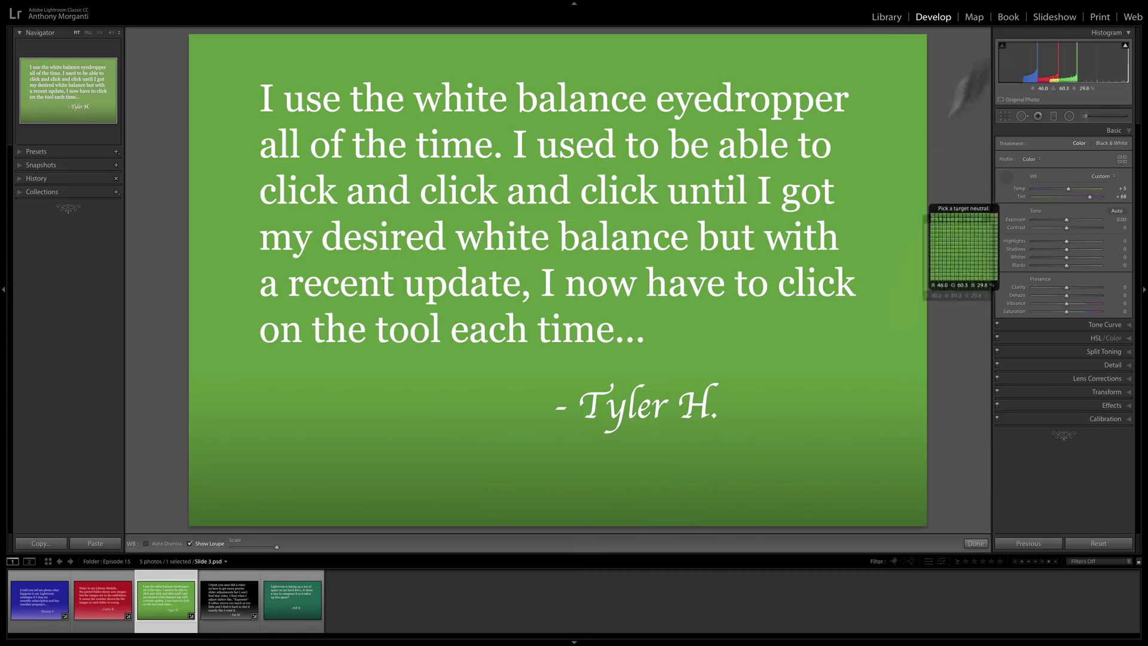
pyautogui.click(1010, 175)
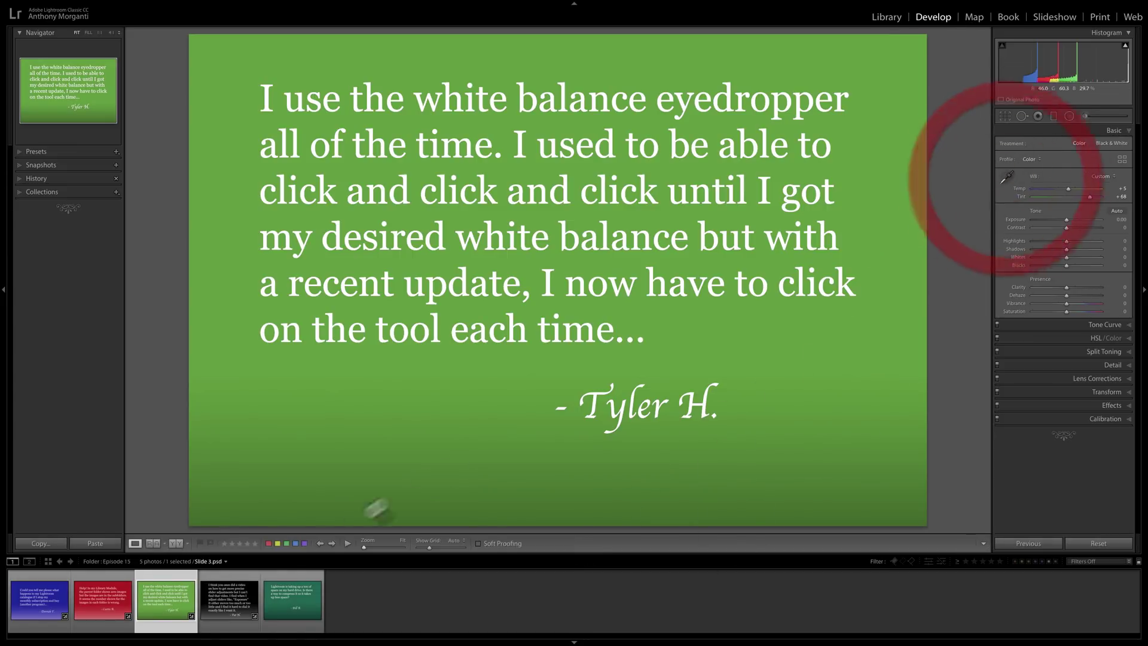
pyautogui.click(224, 615)
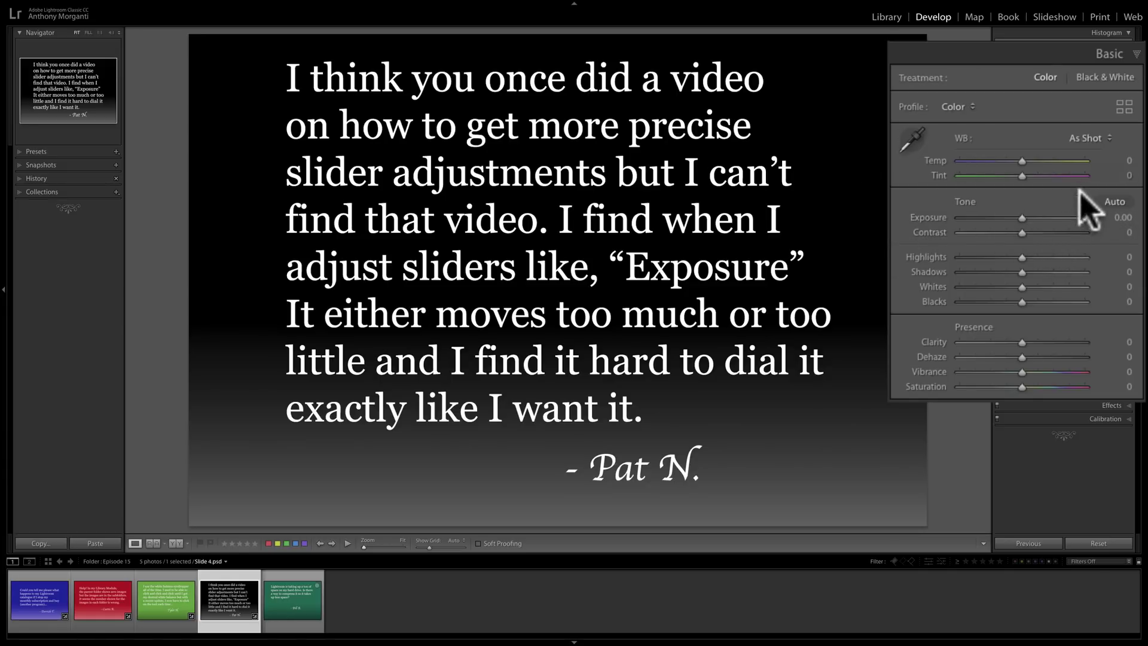
# Step: Raise the black Slide 4's Exposure to +0.45
pyautogui.moveTo(1021, 216); pyautogui.dragTo(1032, 217)
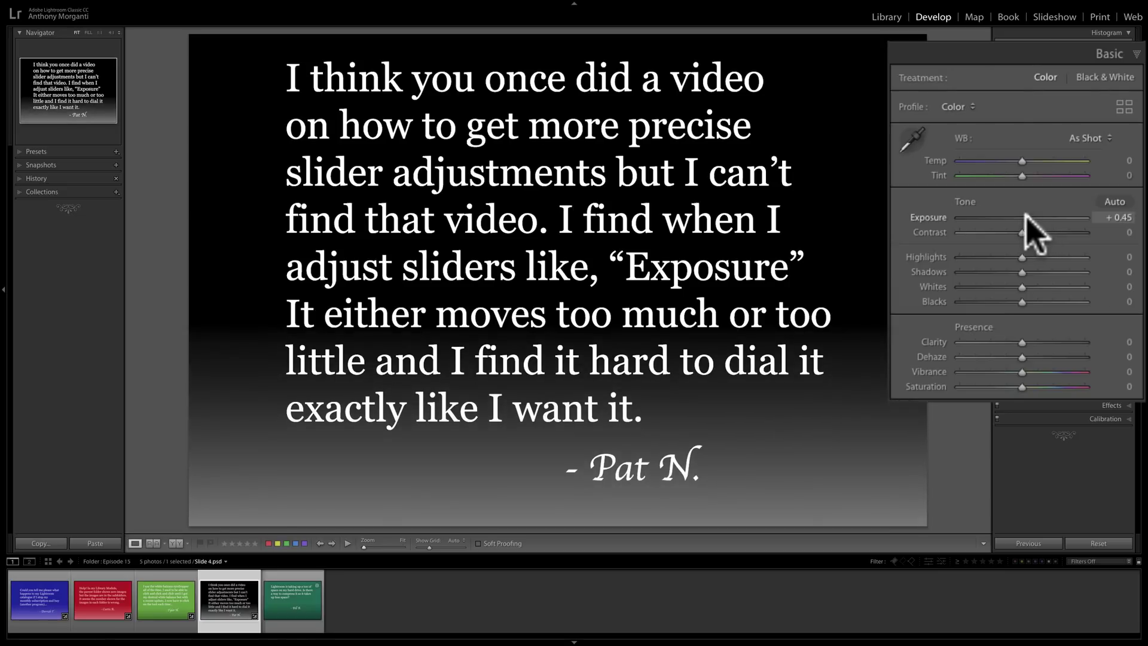